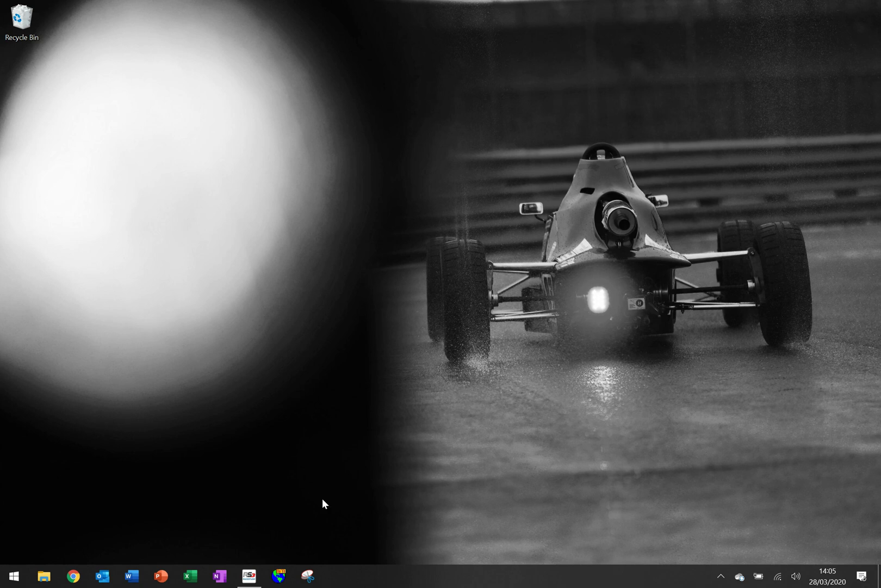
Step: Restore the RaceStudio3 window showing live measures from the COLBORN logger
click(252, 580)
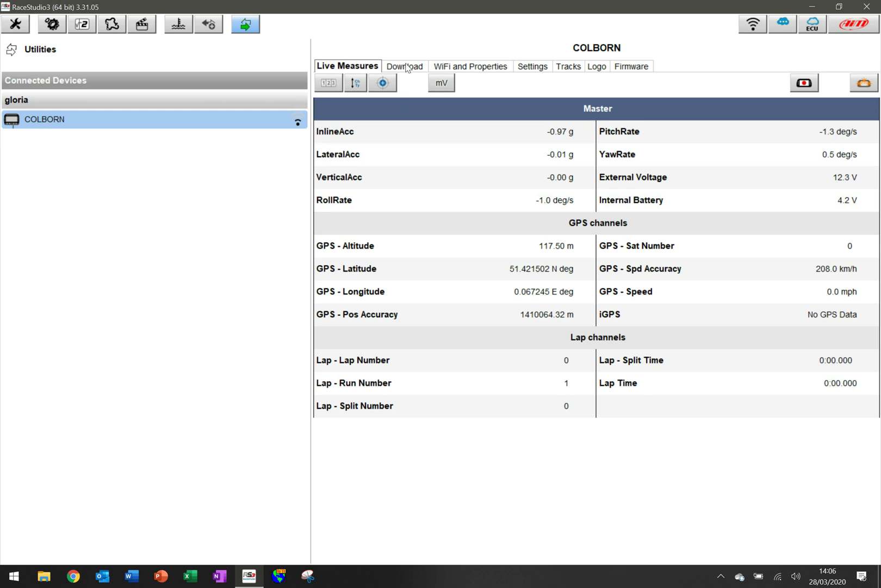
Step: Show the COLBORN logger's Tracks page, which lists no stored tracks
click(569, 66)
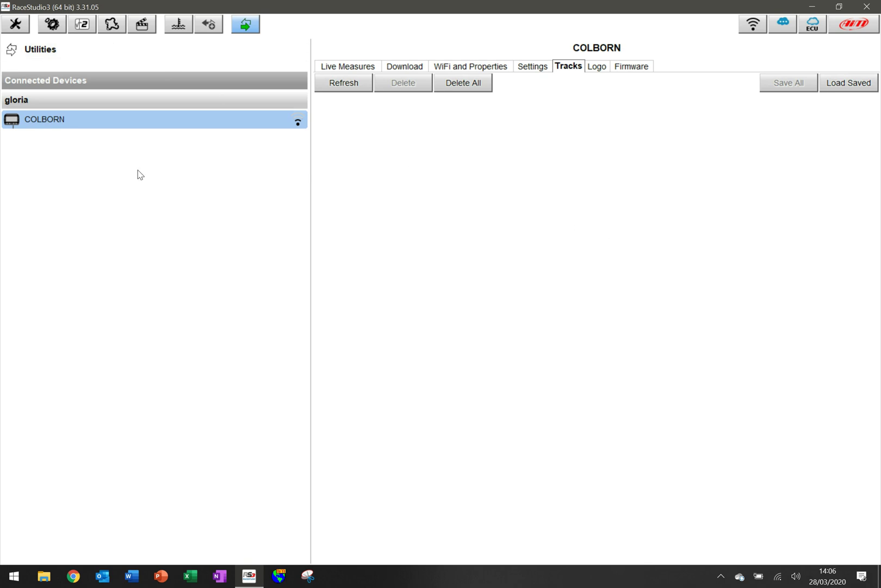
Step: Open the 3892-track database beside the COLBORN device's empty track list
click(113, 26)
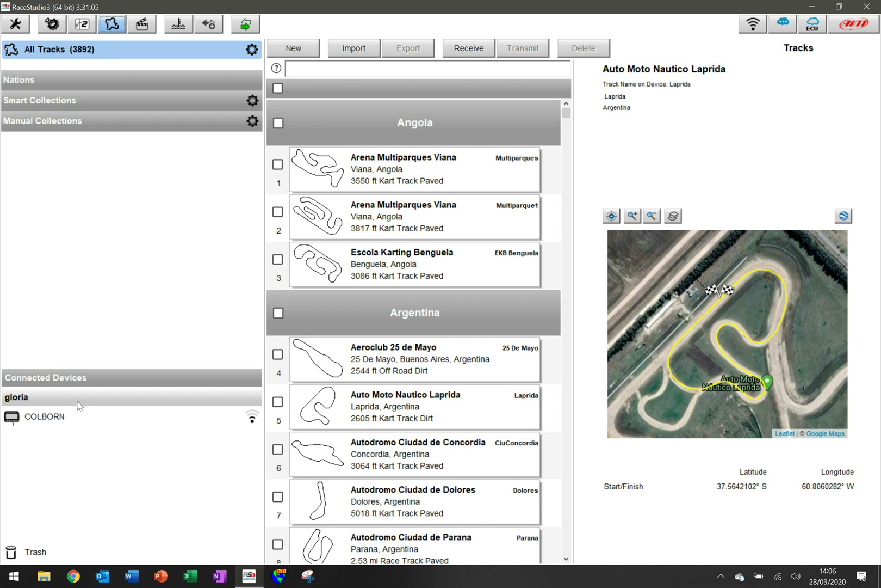
click(71, 418)
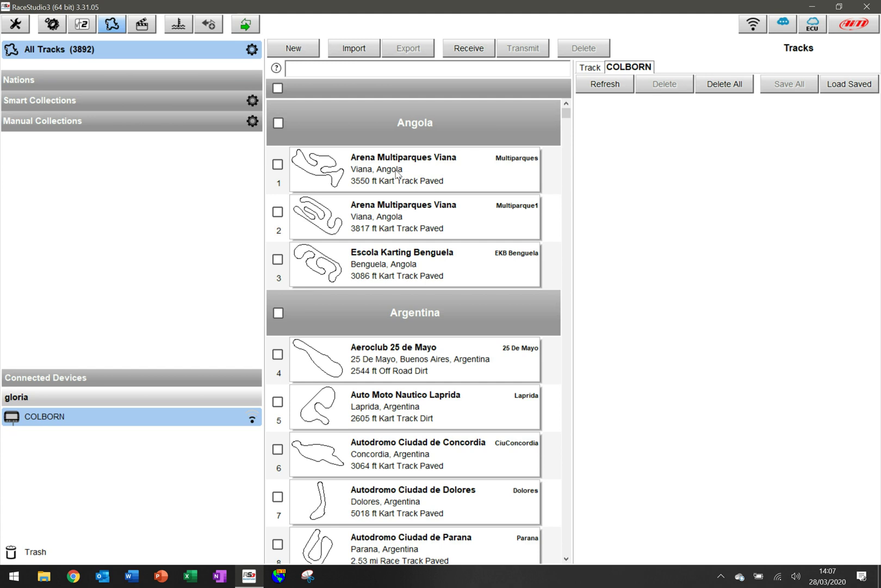
Step: Select all 3892 database tracks, totalling 17.0 MBytes
click(277, 87)
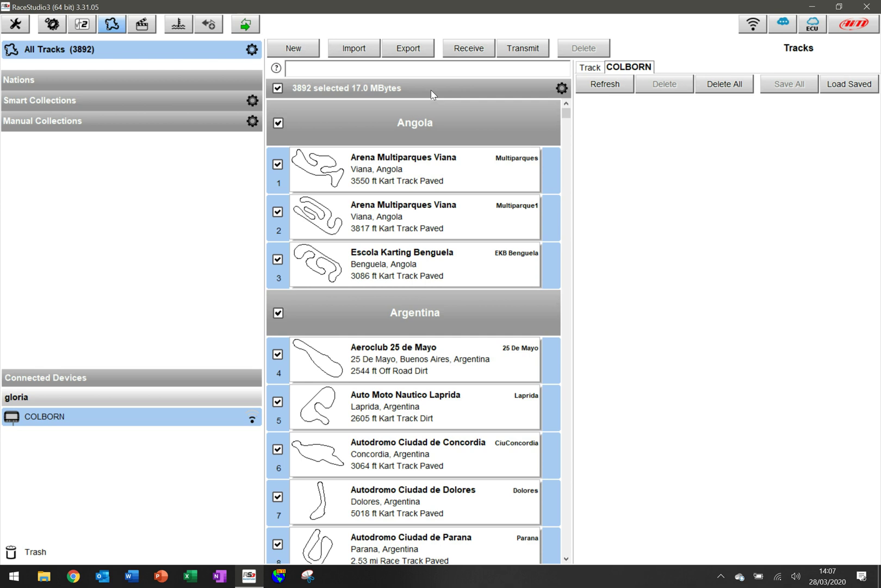
Step: Filter the list by nation to the 115 United Kingdom tracks and select them all (531.6 kBytes)
click(12, 80)
scroll(141, 174, down, 7)
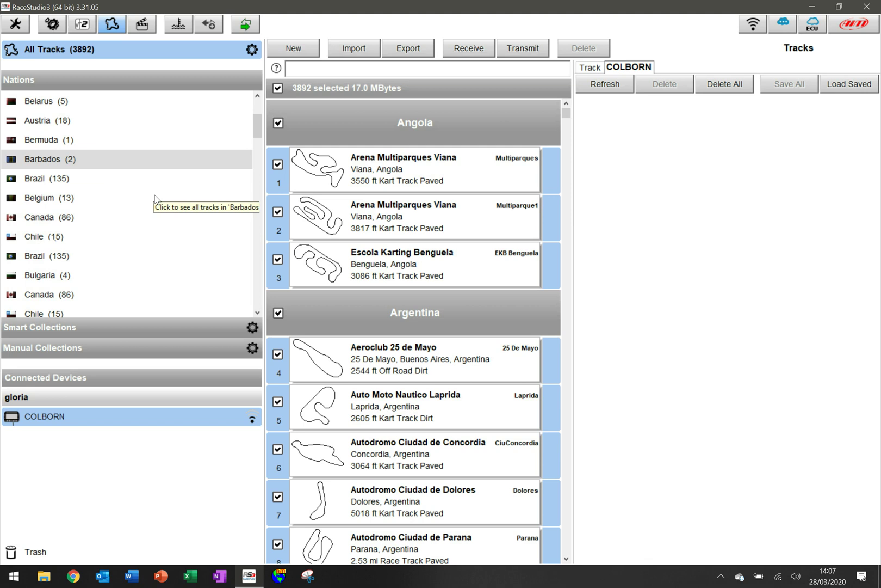
scroll(155, 195, down, 15)
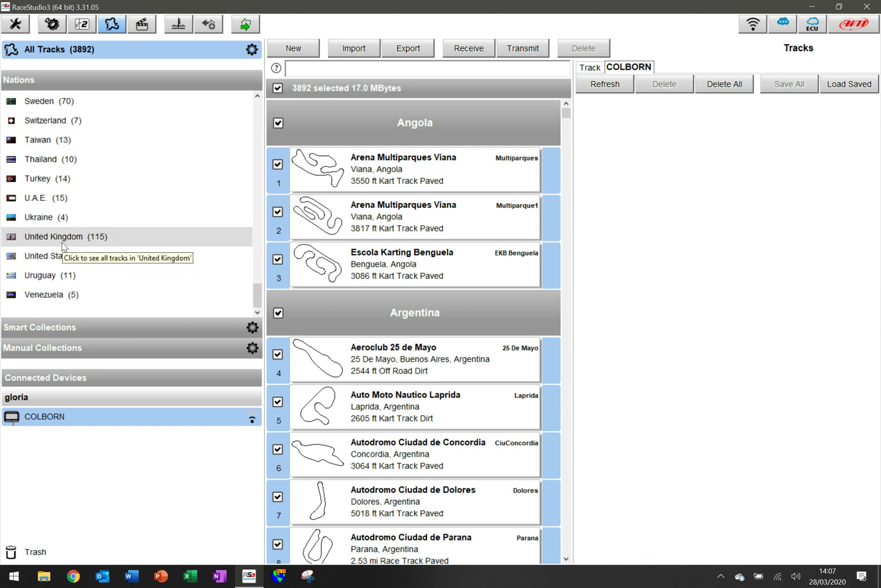
click(62, 242)
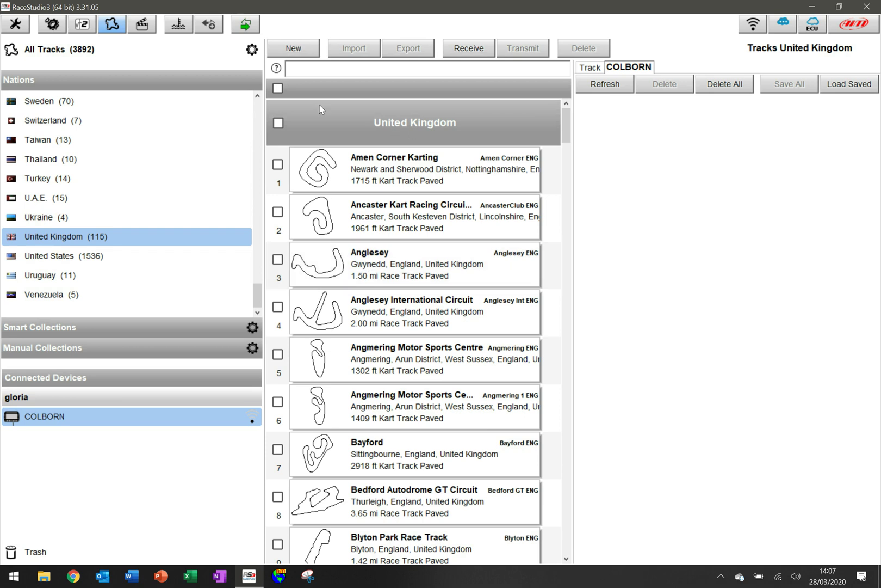
click(278, 88)
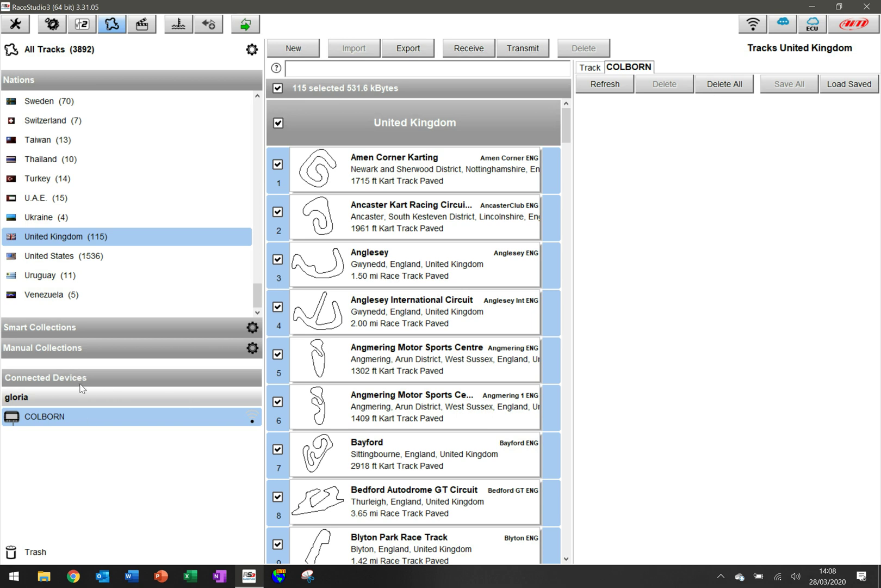
click(63, 327)
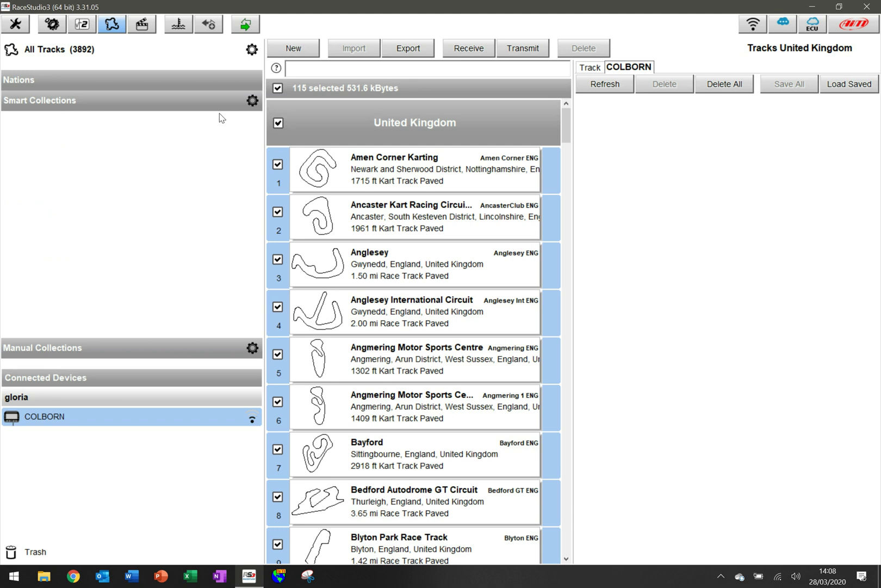
Step: Start a new smart collection named 'My Europe' with Europe as its only continent
click(252, 105)
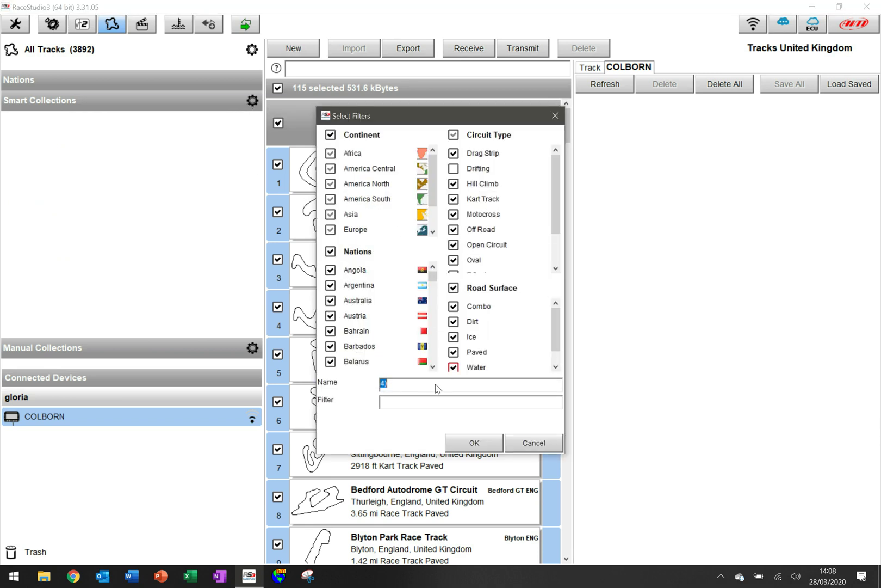
key(BackSpace)
text(My Europe)
click(330, 135)
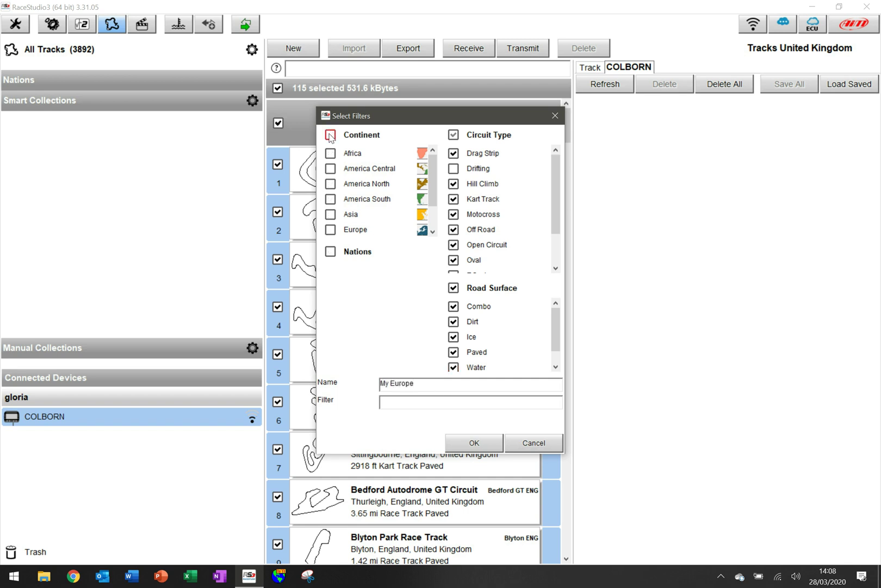
click(330, 229)
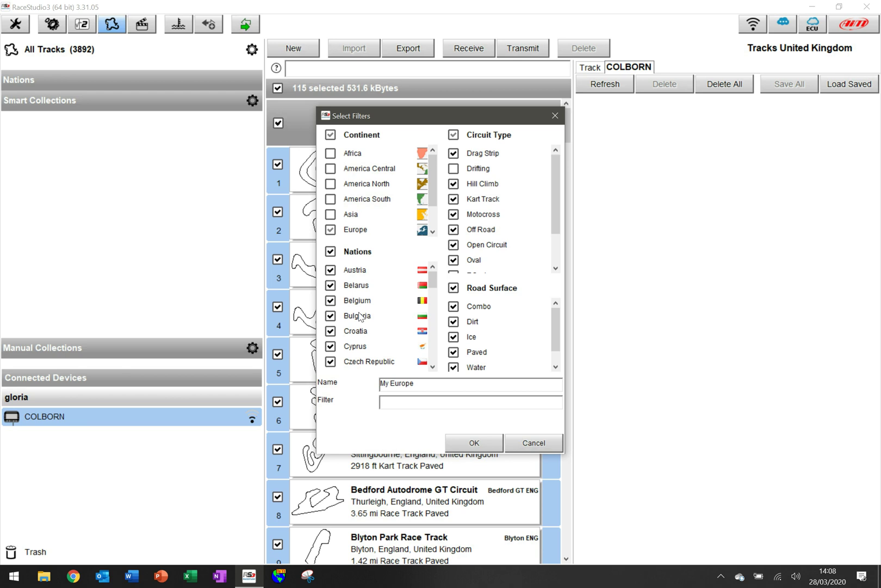
Step: Limit its nations to France, Germany, Spain and United Kingdom
click(330, 251)
scroll(369, 331, down, 1)
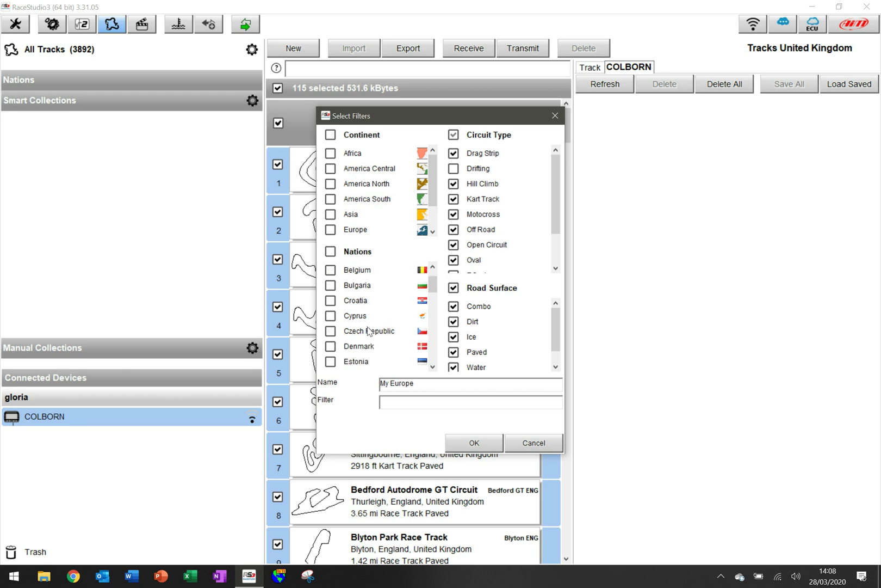
scroll(369, 331, down, 3)
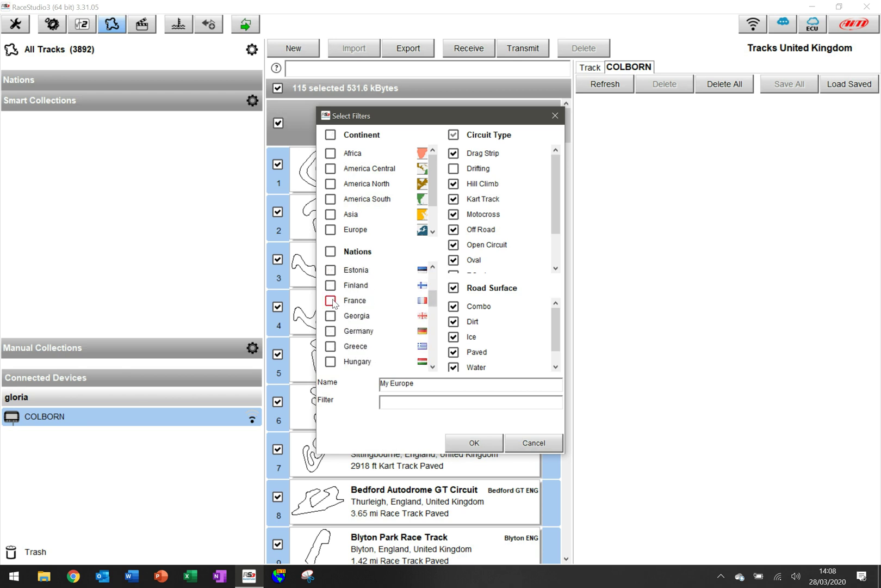
click(330, 300)
scroll(334, 321, down, 3)
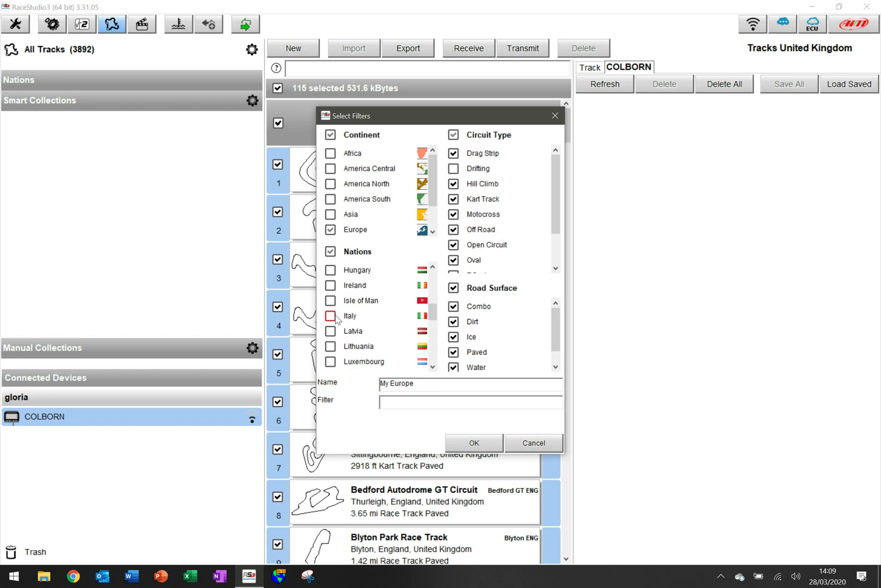
scroll(335, 318, up, 3)
click(330, 300)
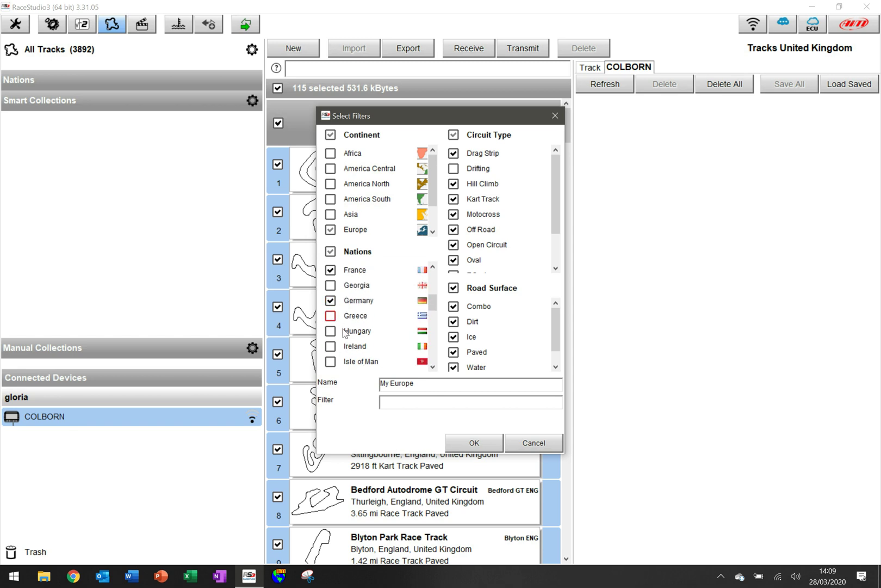
scroll(344, 333, down, 15)
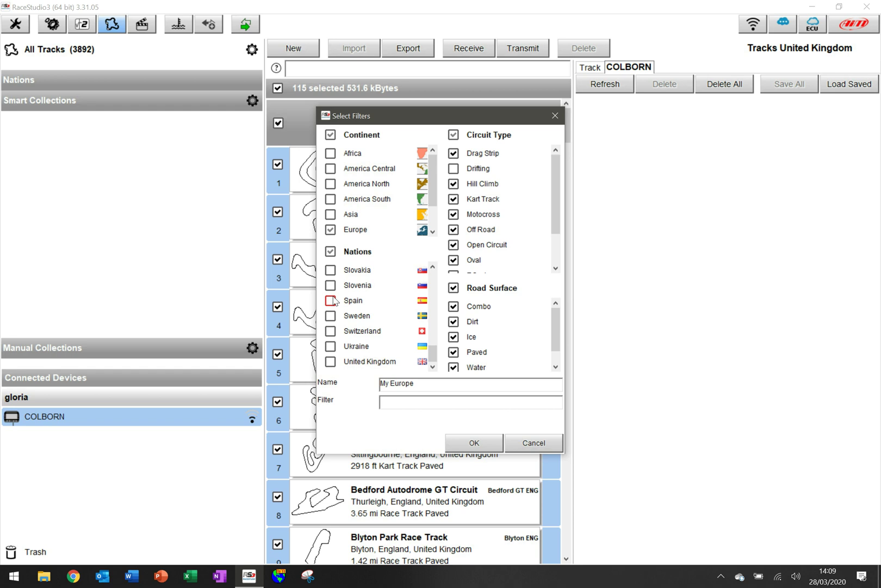
click(330, 301)
click(331, 361)
Step: Save My Europe and browse its tracks grouped by nation, including France and Germany
click(475, 442)
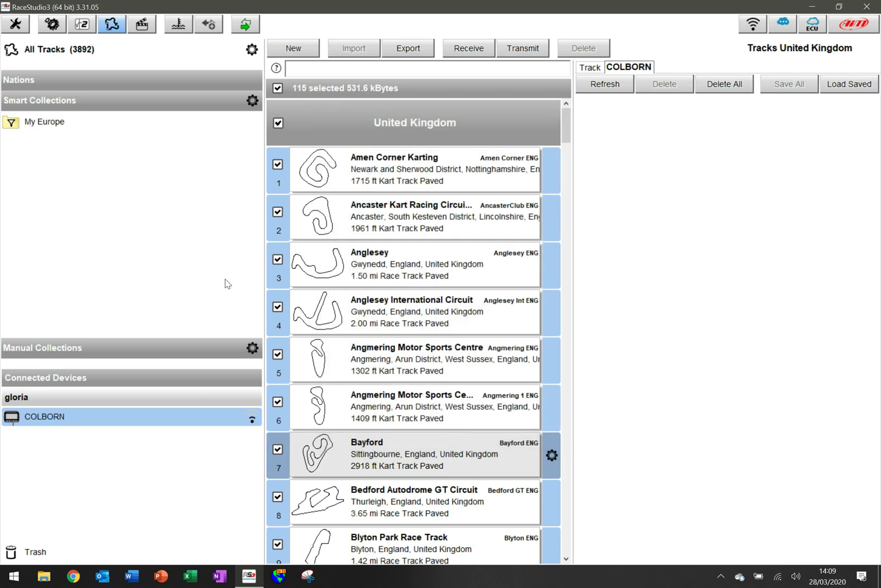
click(78, 117)
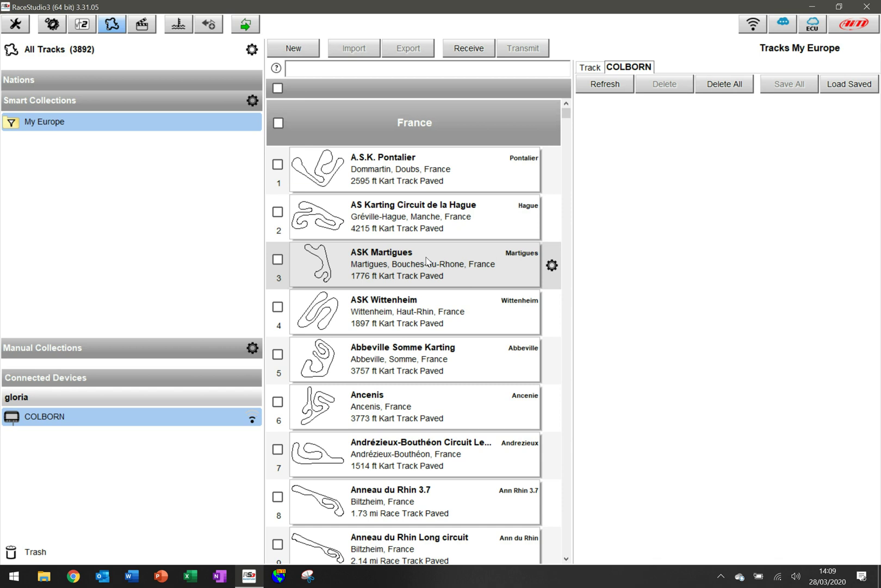
scroll(435, 310, down, 15)
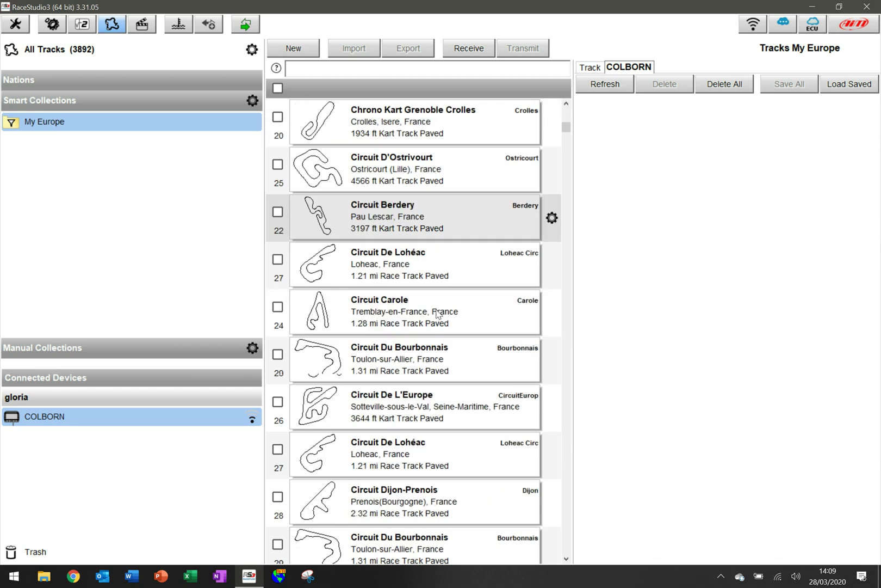
scroll(436, 313, down, 20)
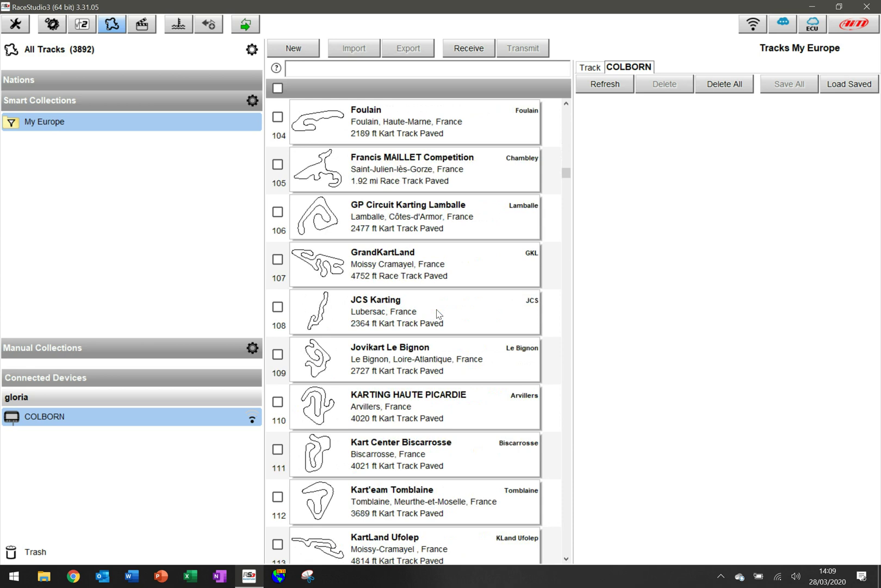
scroll(437, 313, down, 19)
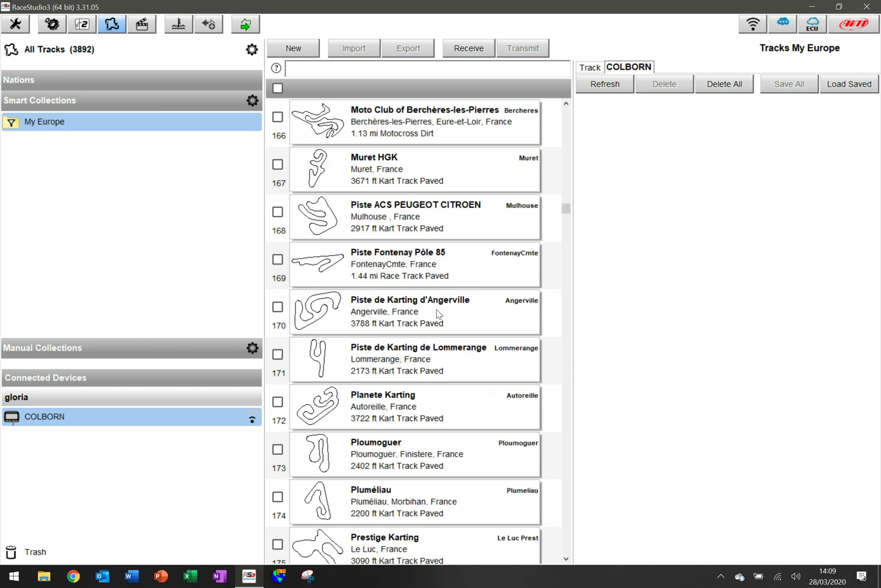
scroll(437, 314, down, 16)
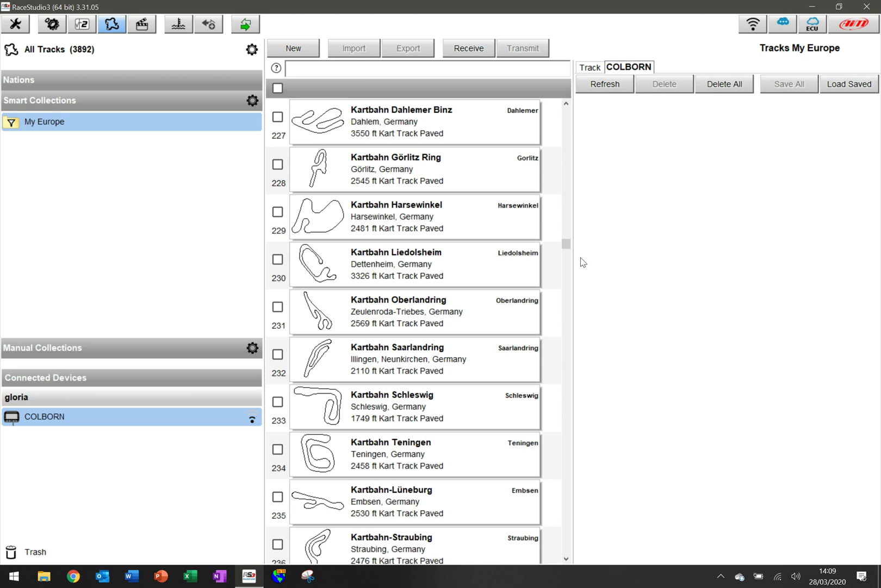
drag(569, 250, 491, 138)
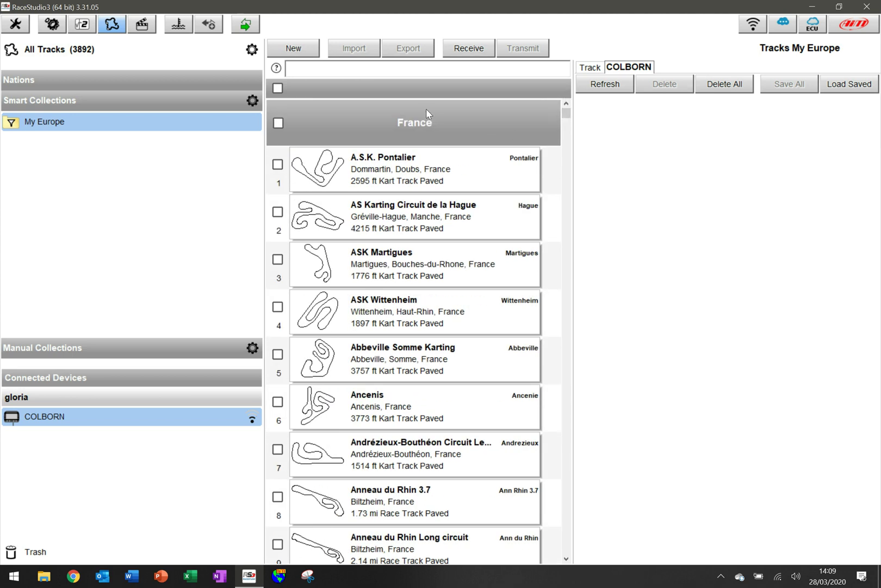
Step: Create the manual collection 'My 2020 Season', then list all 3892 tracks again
click(74, 355)
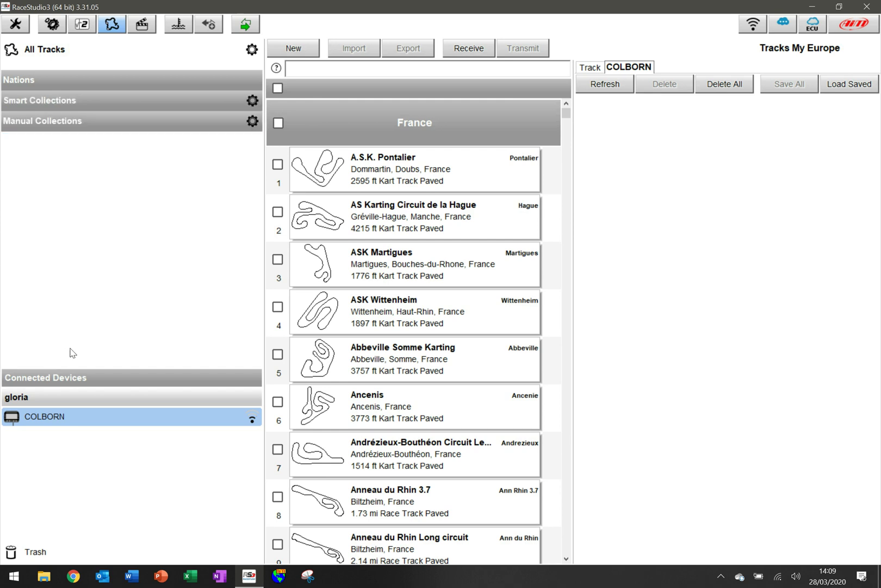
click(254, 123)
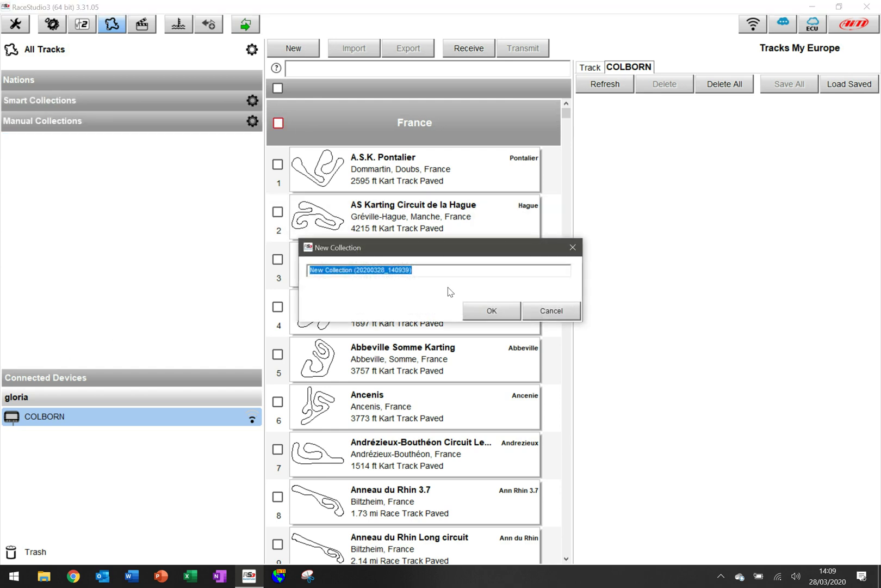
text(My 2020 )
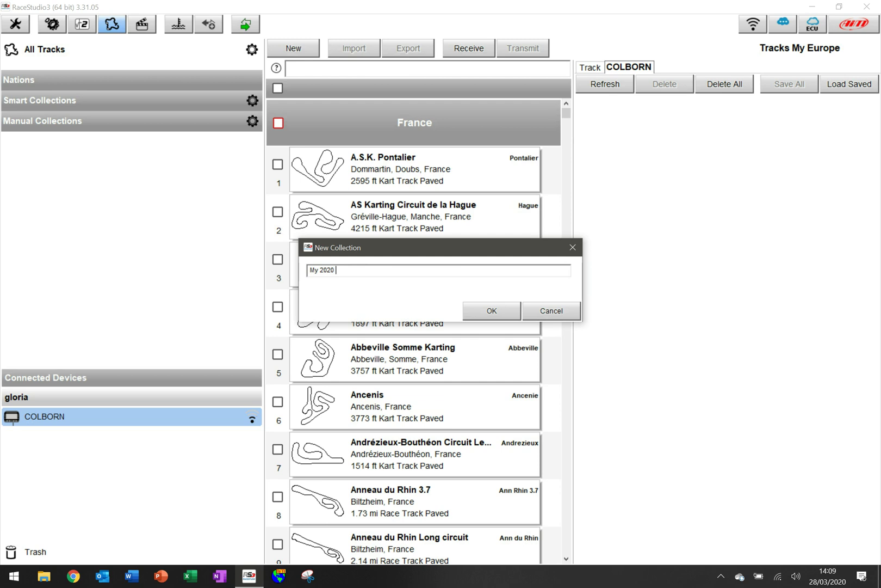
text(Season)
click(492, 311)
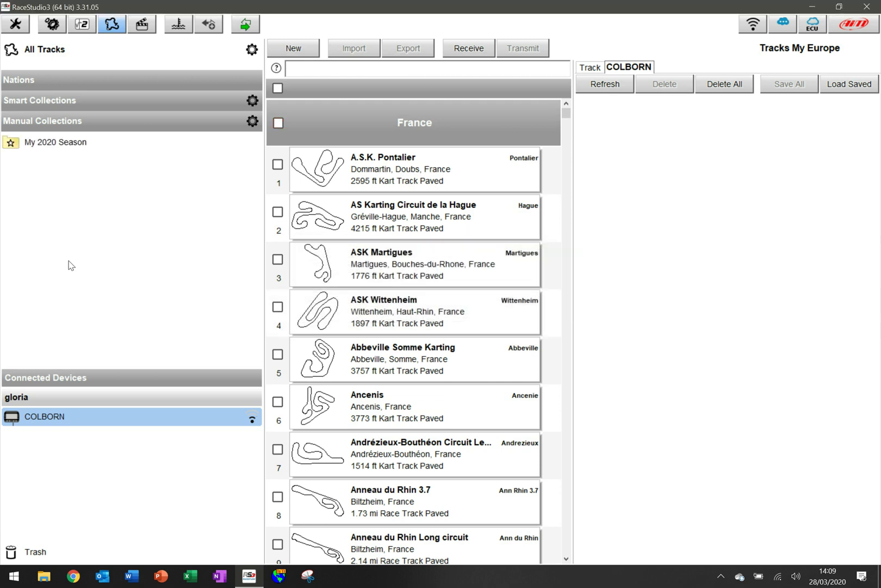
click(44, 50)
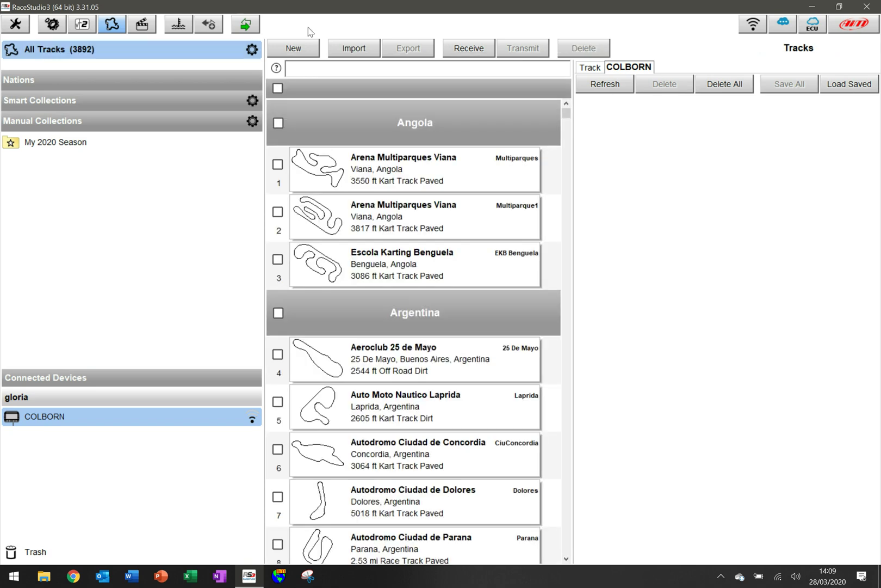
Step: Search 'Brands' and add Brands Hatch Indy Circuit to My 2020 Season
click(322, 71)
text(Brands)
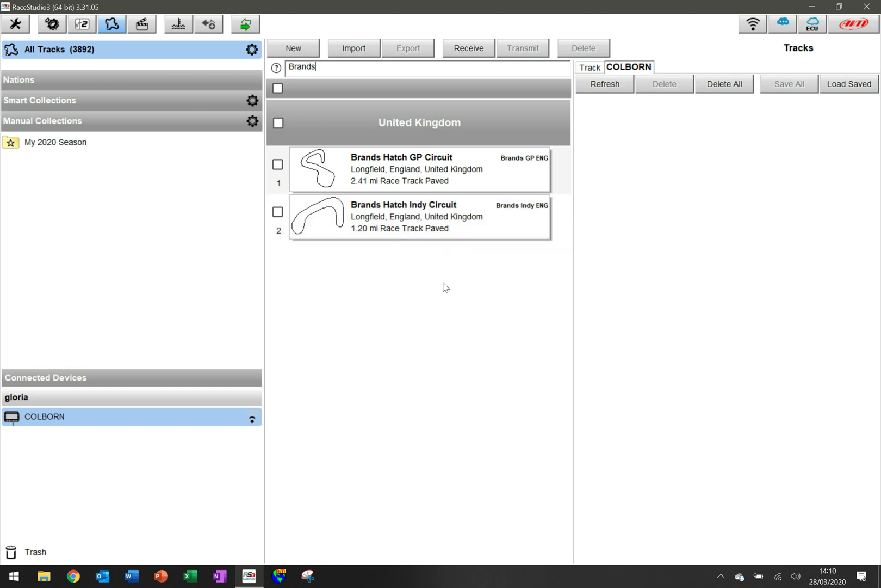
mouse_move(414, 210)
mouse_down()
mouse_move(299, 236)
mouse_move(63, 143)
mouse_up()
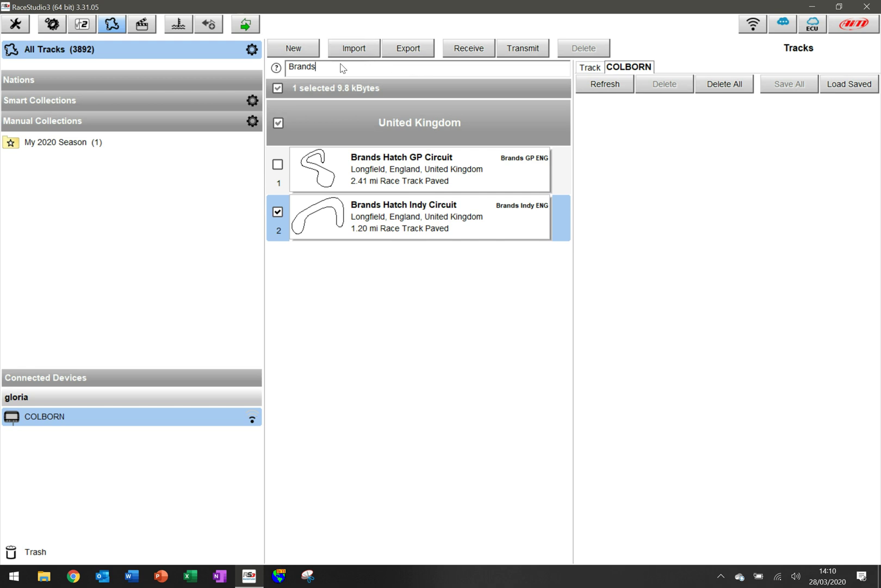
key(BackSpace)
key(BackSpace)
key(BackSpace)
key(BackSpace)
key(BackSpace)
key(BackSpace)
Step: Search 'Castle' and add Castle Combe Circuit to My 2020 Season, then clear the search
text(Castle)
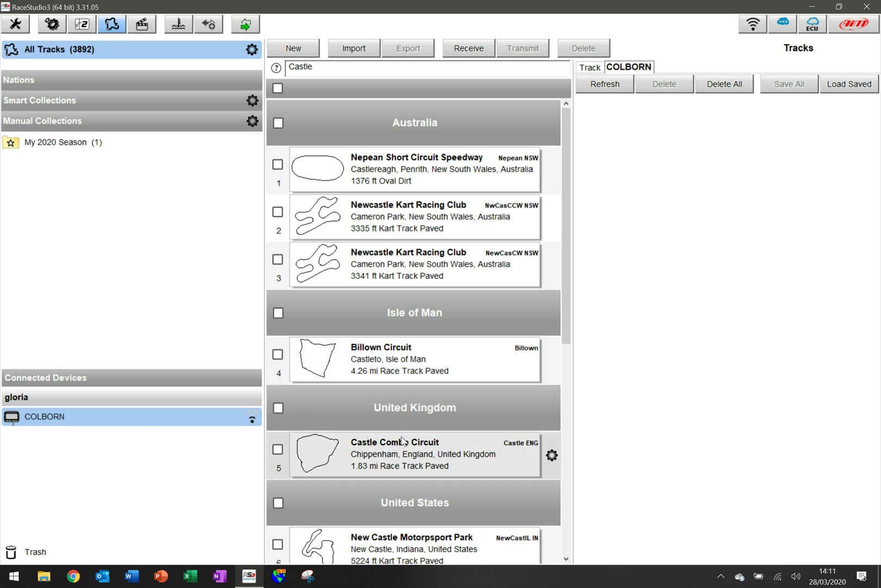
drag(444, 463, 75, 146)
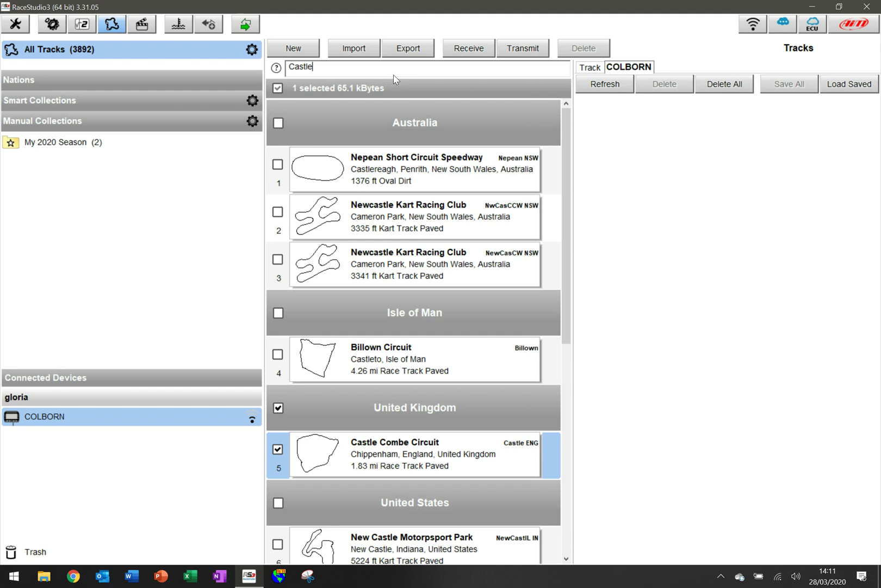
key(BackSpace)
key(BackSpace)
key(BackSpace)
key(BackSpace)
key(BackSpace)
key(BackSpace)
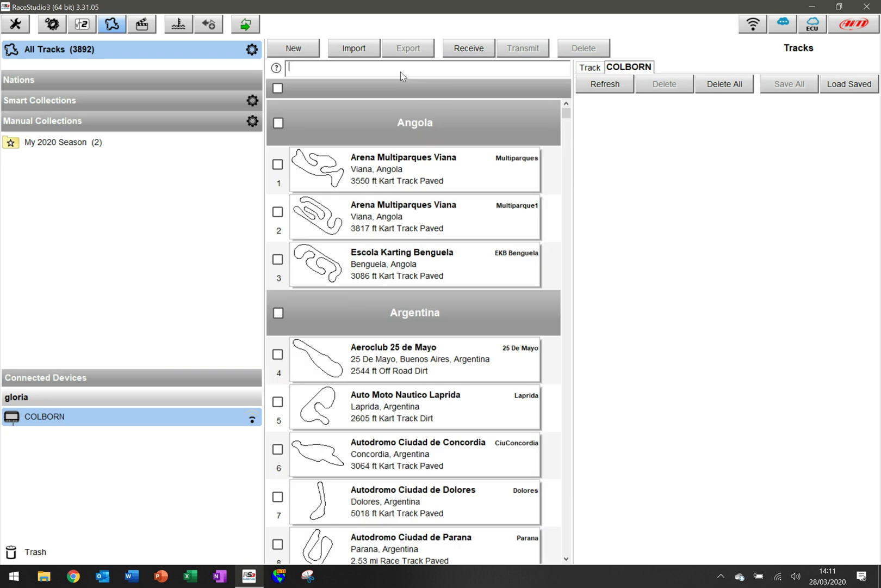
Step: Search 'Virgina International', add the 3.26 mi Virginia International Raceway to My 2020 Season, and open that collection
text(Virgina International)
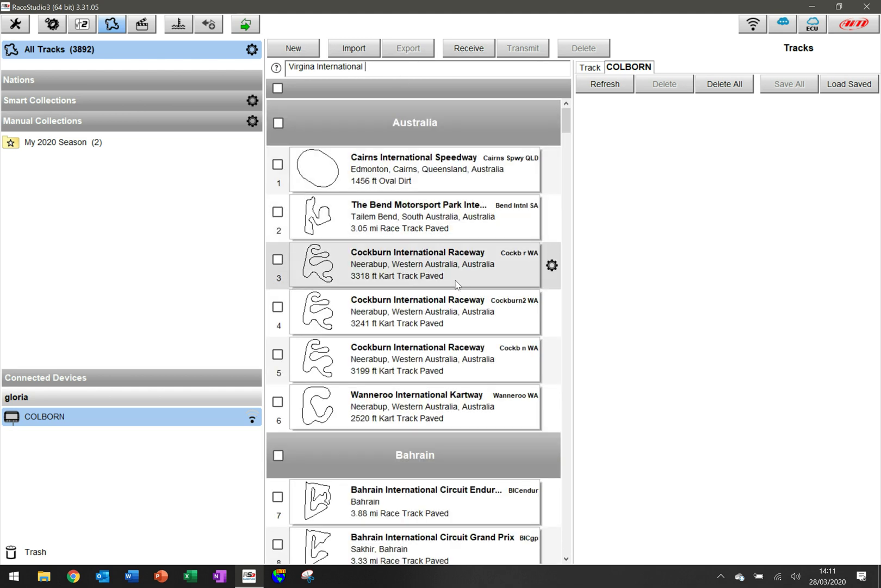
scroll(441, 316, down, 5)
scroll(441, 316, down, 10)
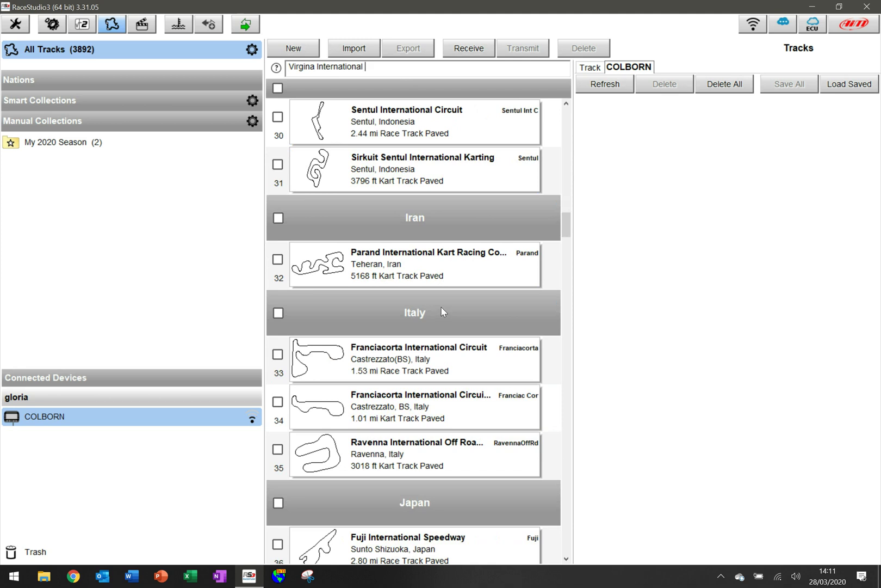
scroll(442, 310, down, 14)
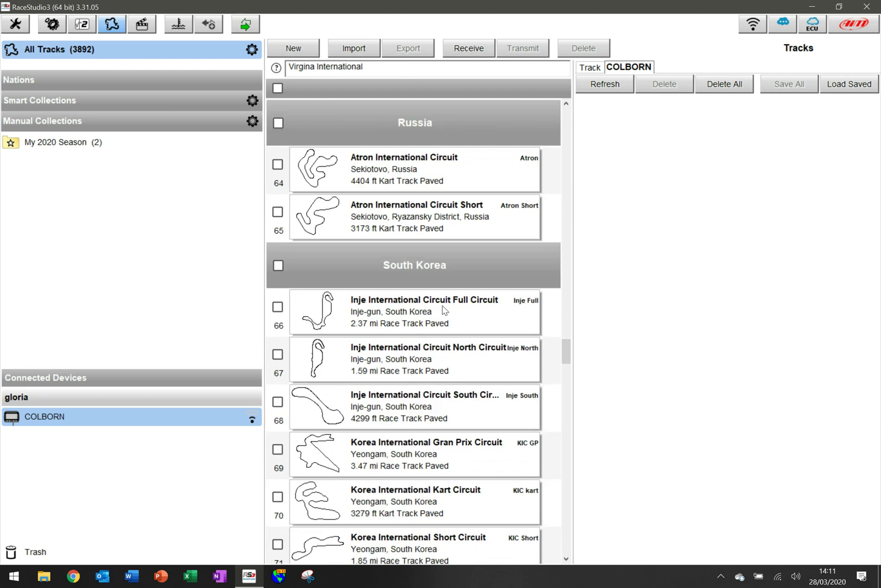
scroll(443, 308, down, 5)
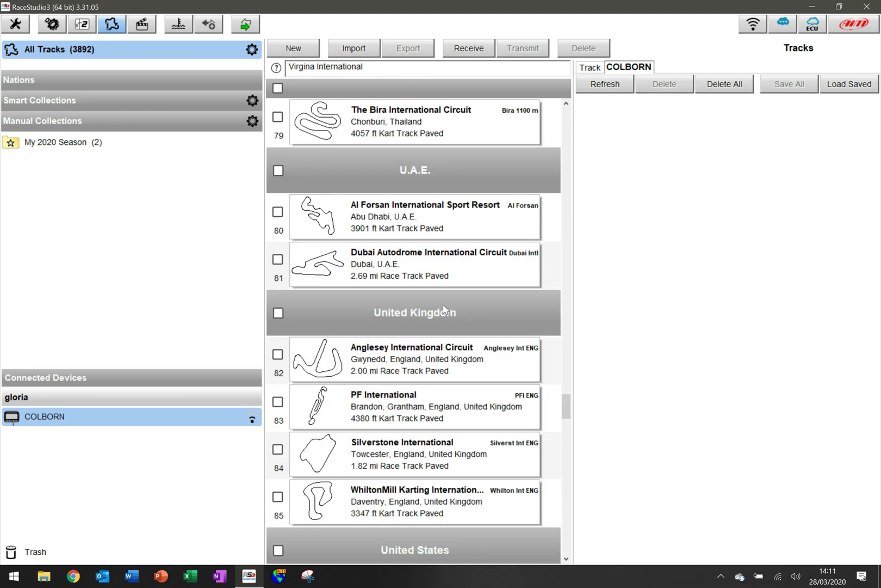
scroll(417, 383, down, 1)
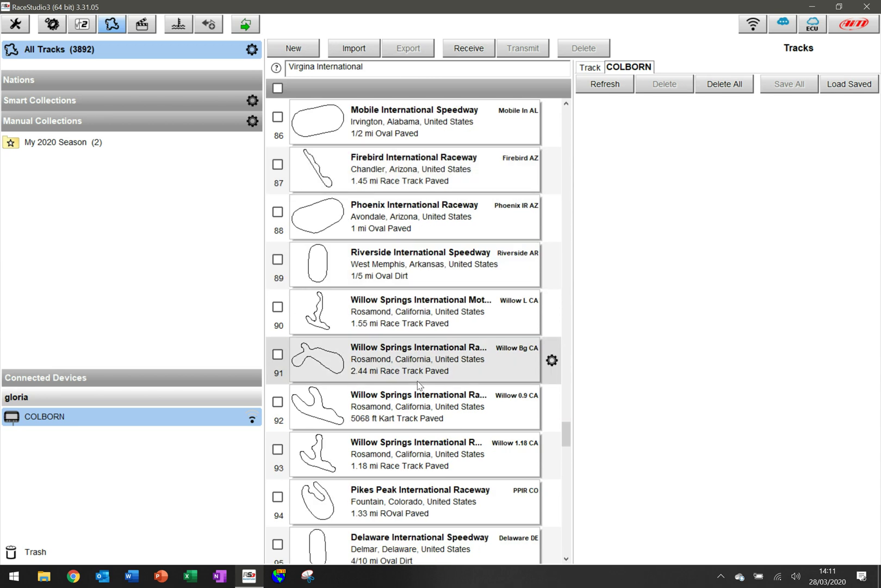
scroll(420, 385, down, 1)
scroll(420, 385, down, 9)
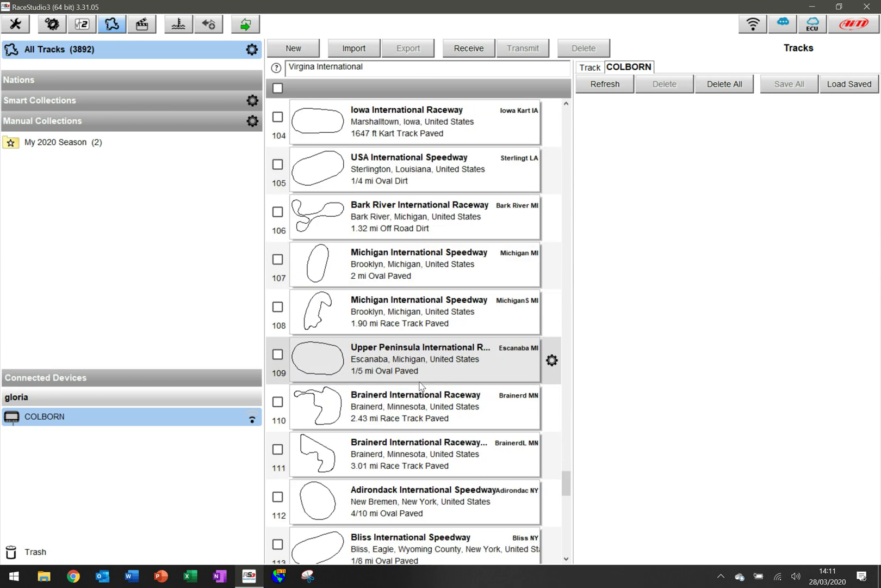
scroll(420, 385, down, 6)
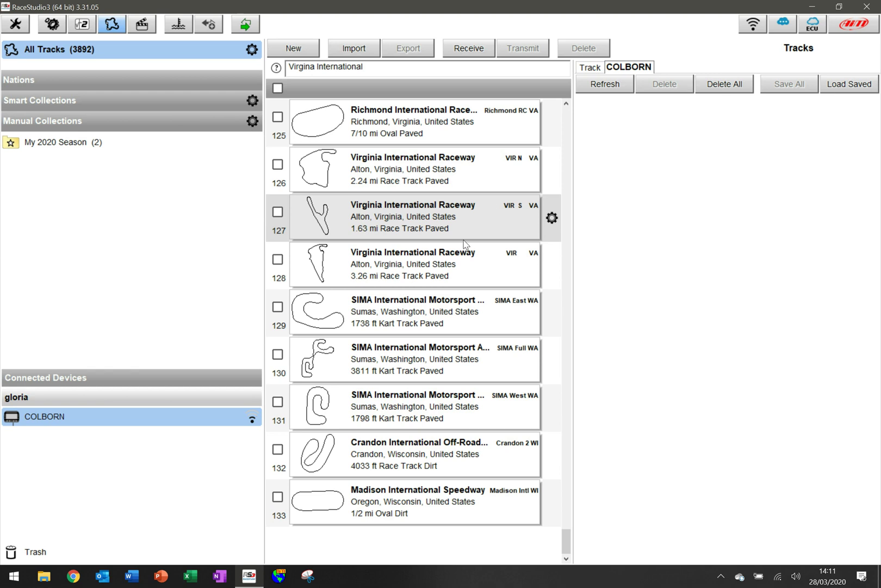
drag(470, 265, 60, 142)
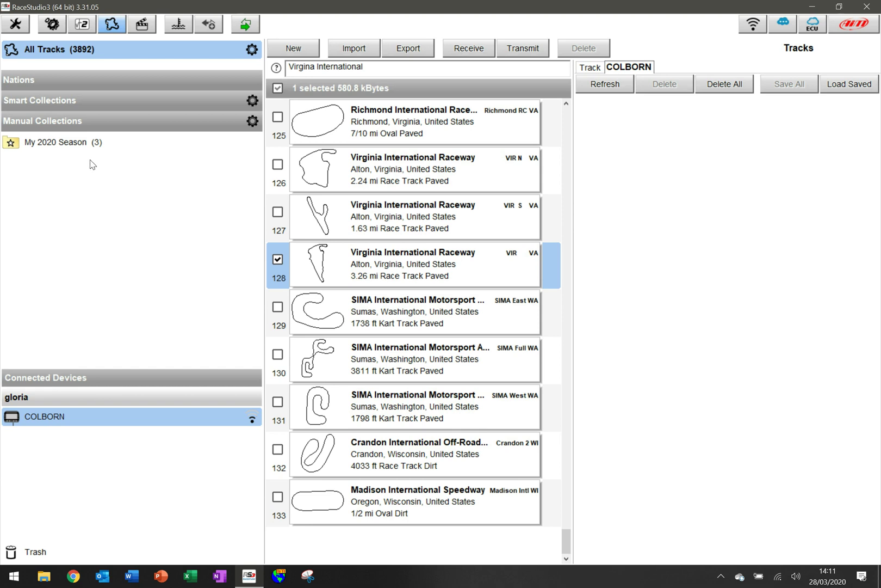
click(68, 144)
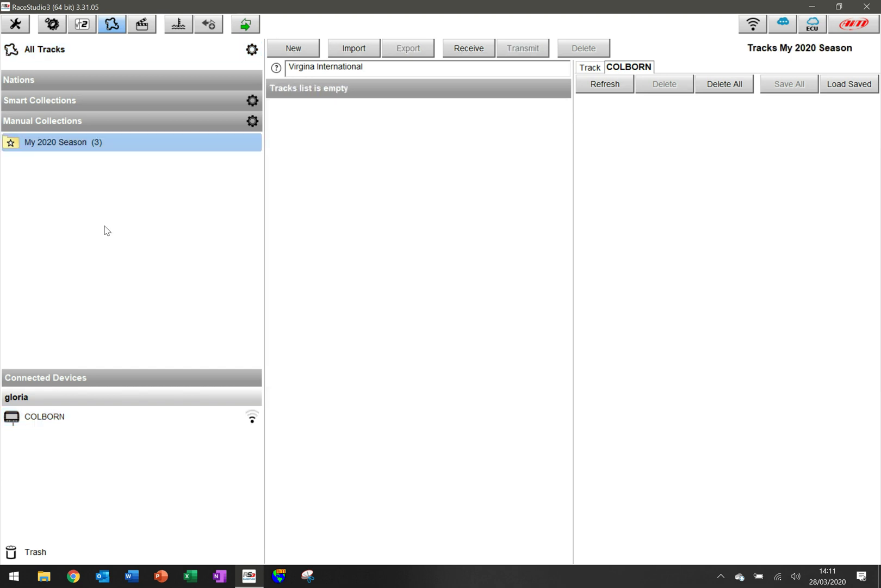
Step: Expand Smart Collections and display the 202 tracks of the My Europe collection
click(54, 102)
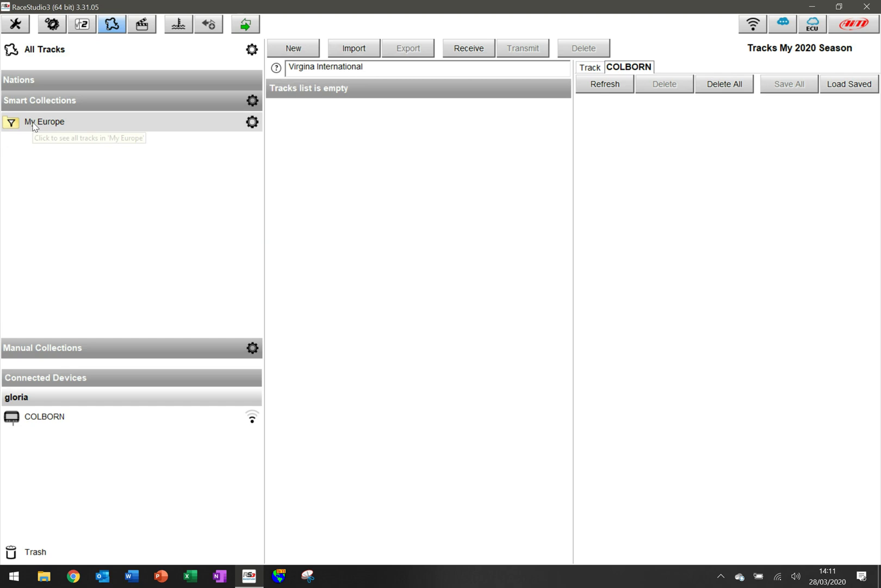
click(34, 125)
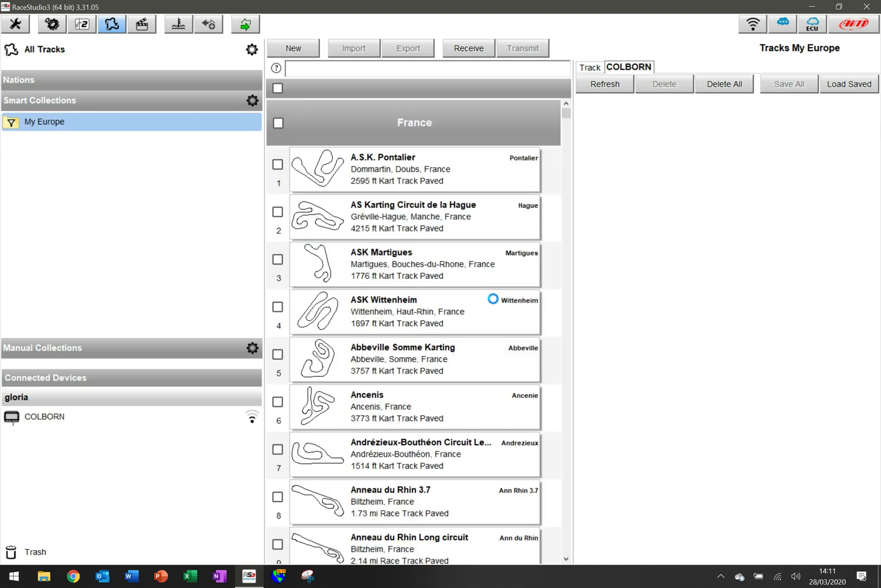
drag(493, 298, 309, 147)
drag(385, 306, 385, 127)
drag(385, 127, 281, 128)
Step: Select all 202 My Europe tracks, transmit them to COLBORN, and acknowledge the success message
click(278, 124)
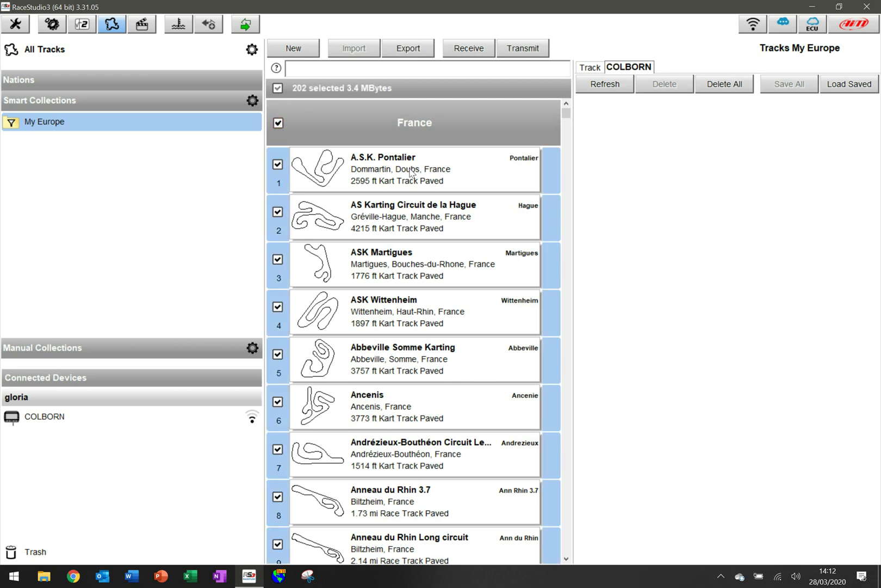
drag(408, 174, 716, 211)
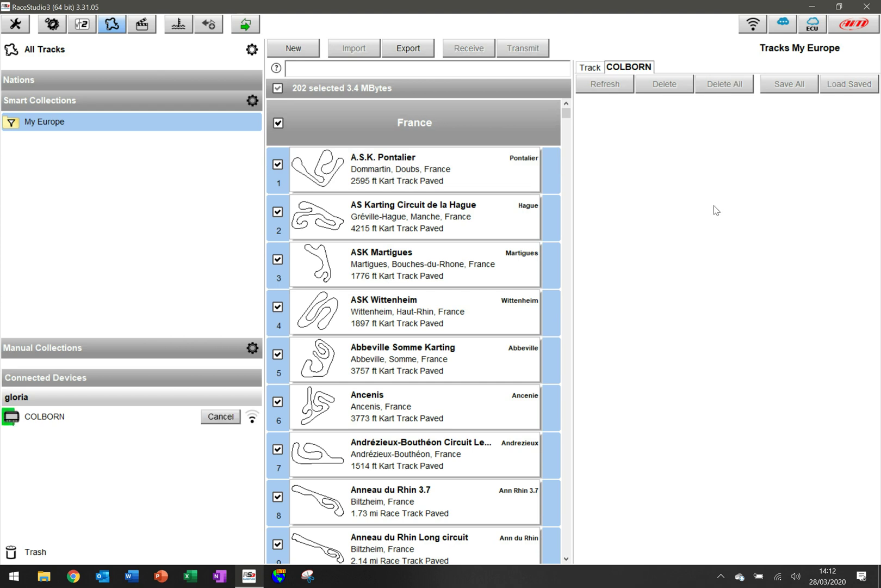
mouse_move(22, 430)
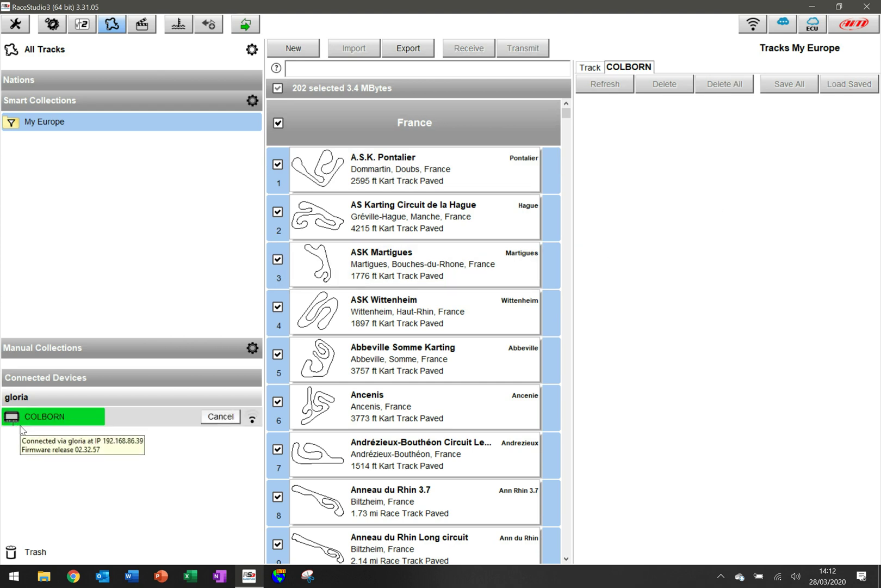
mouse_move(75, 423)
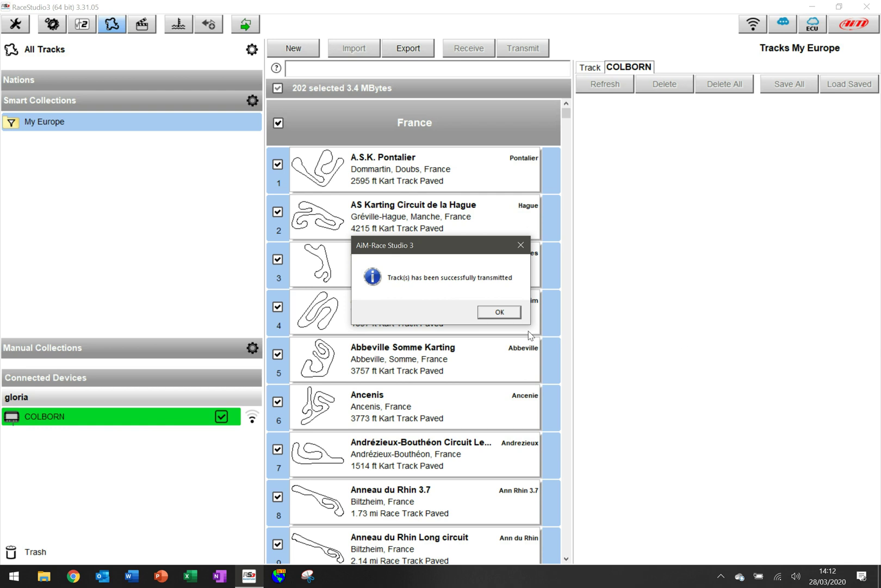
click(505, 315)
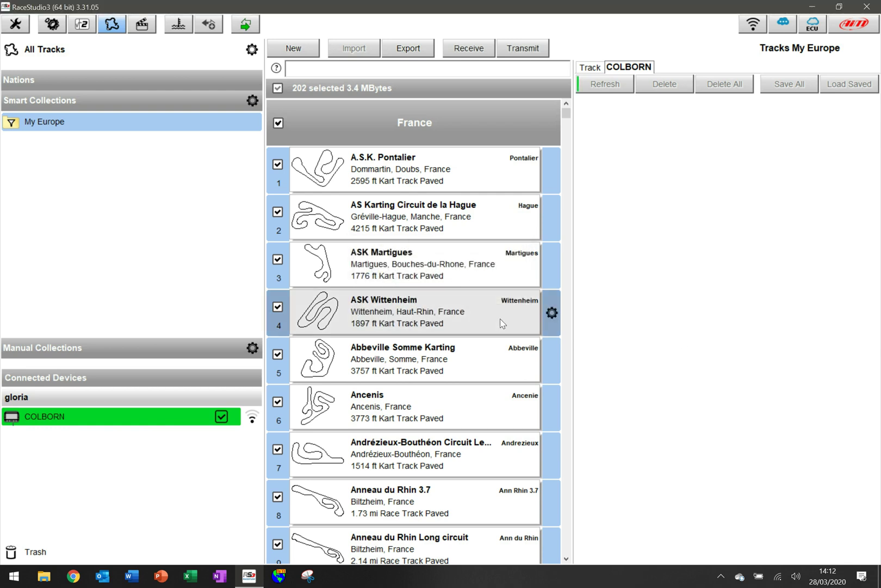
Step: Refresh the COLBORN panel and show the device's Tracks tab under Utilities
click(610, 86)
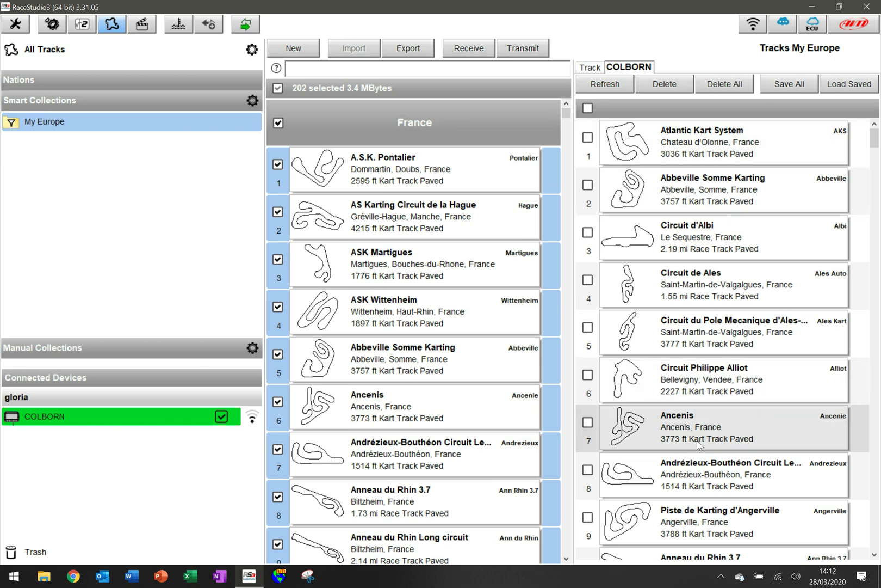
click(246, 26)
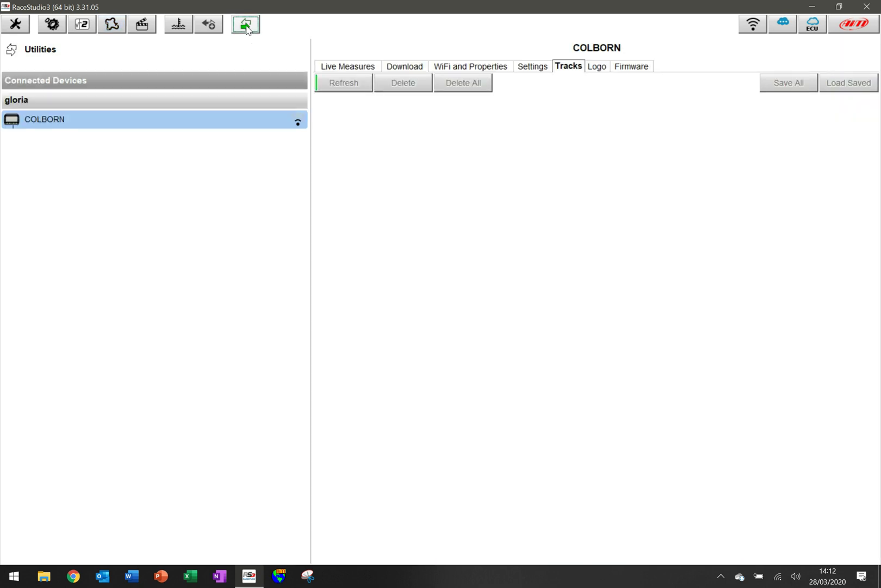